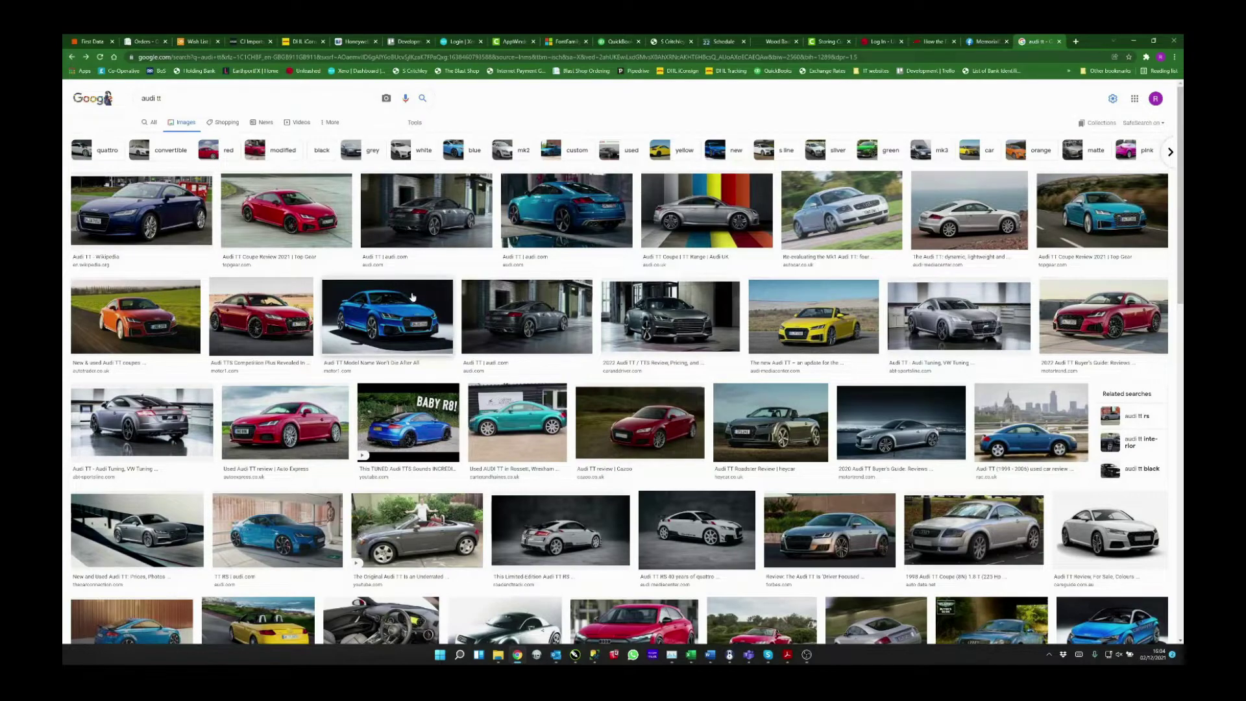
# - Look through the Audi TT photos and refine the image search to "audi tt outline"
pyautogui.scroll(-4, 412, 297)
pyautogui.scroll(-5, 412, 297)
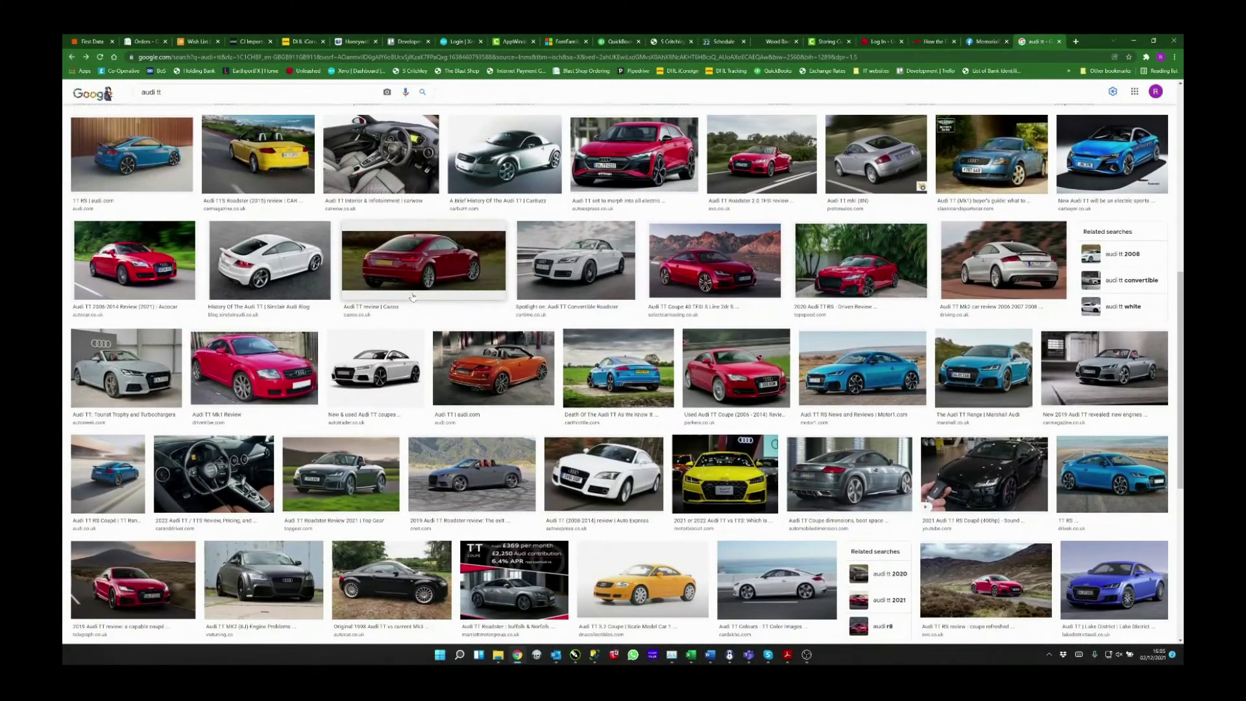
pyautogui.scroll(-1, 412, 297)
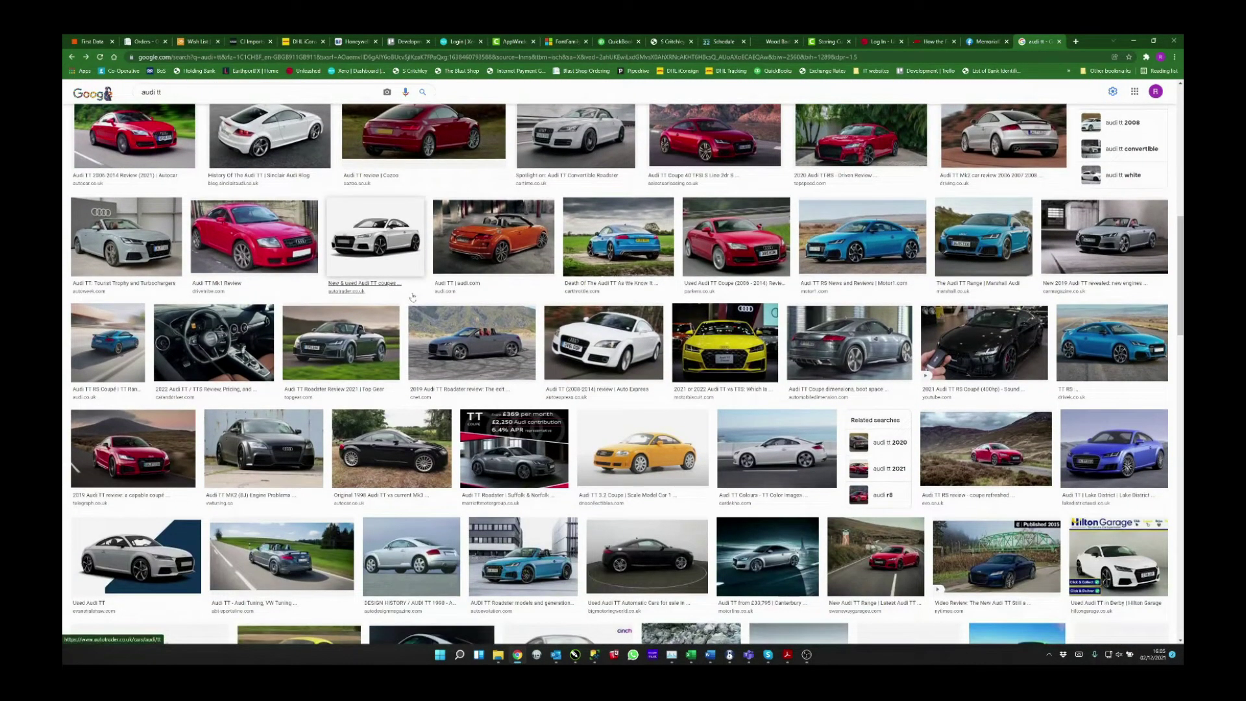
pyautogui.scroll(5, 412, 297)
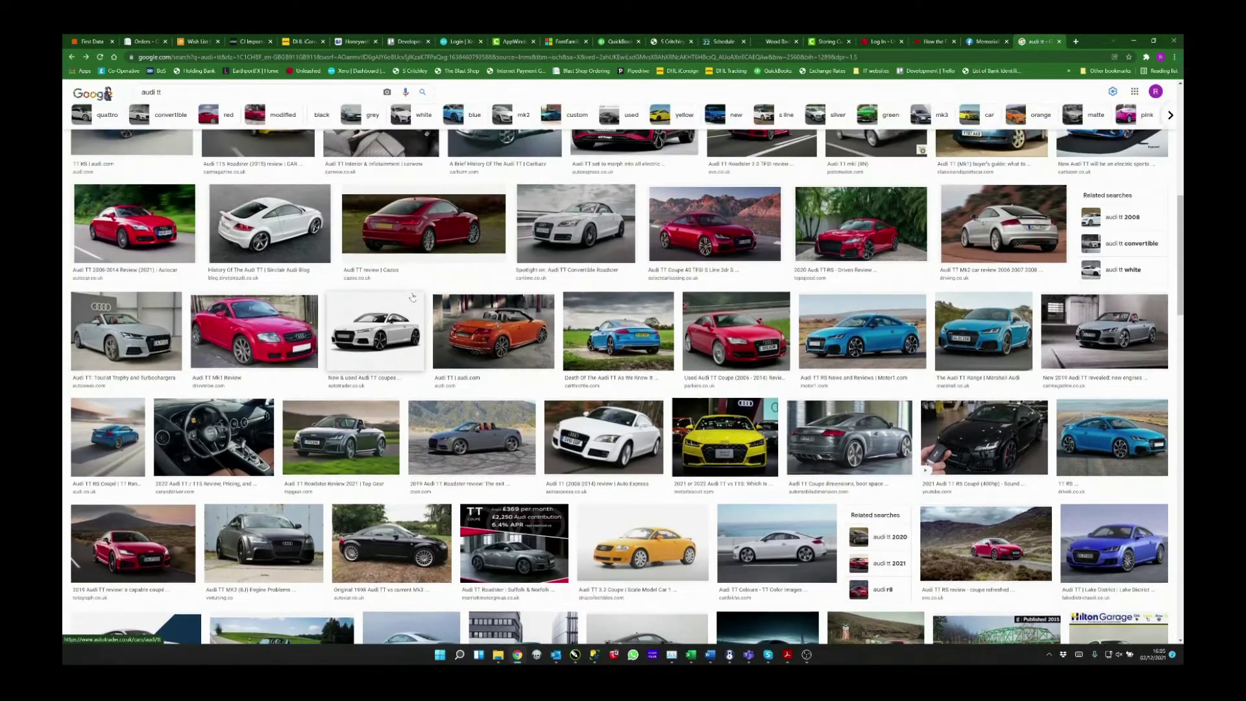
pyautogui.scroll(4, 412, 297)
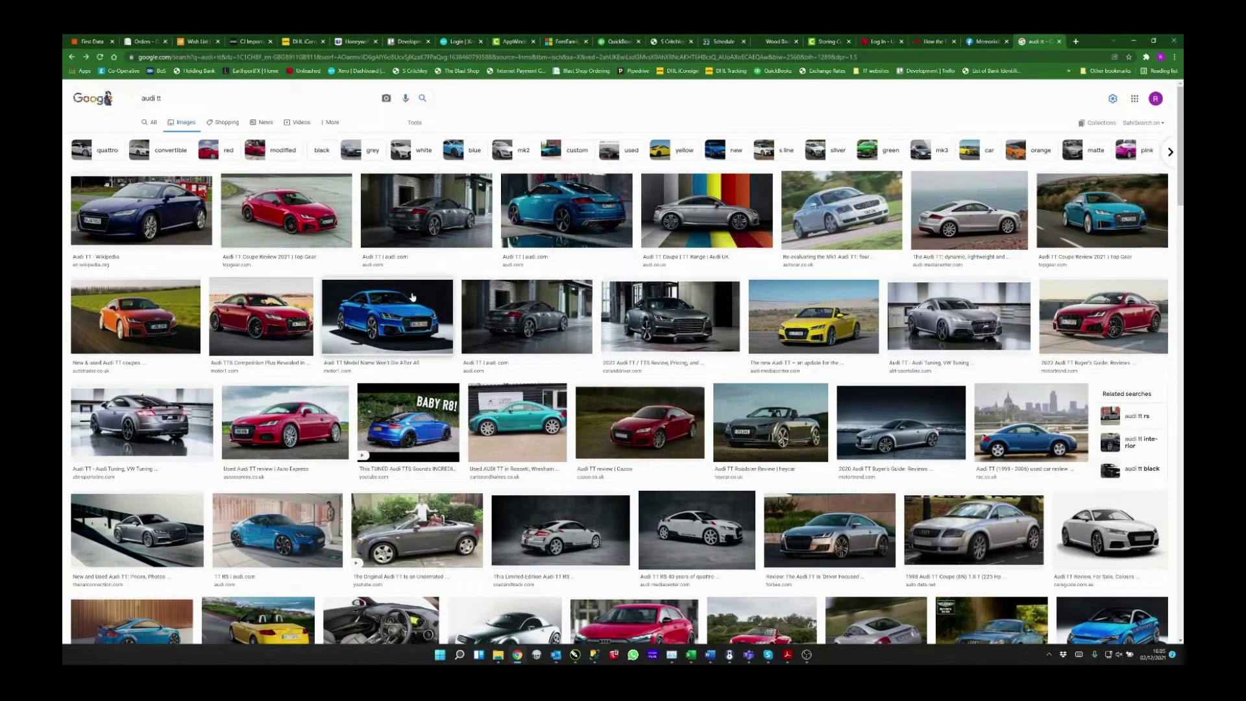
pyautogui.click(160, 99)
pyautogui.write('outline')
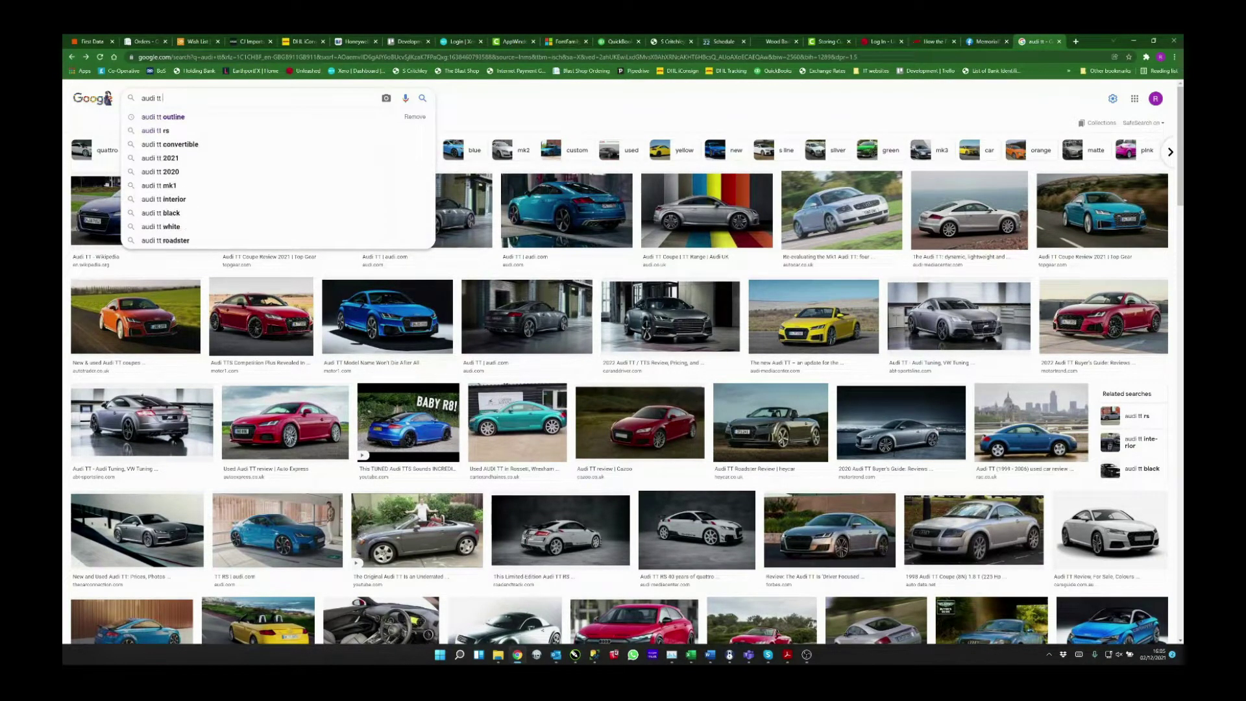
pyautogui.press('Return')
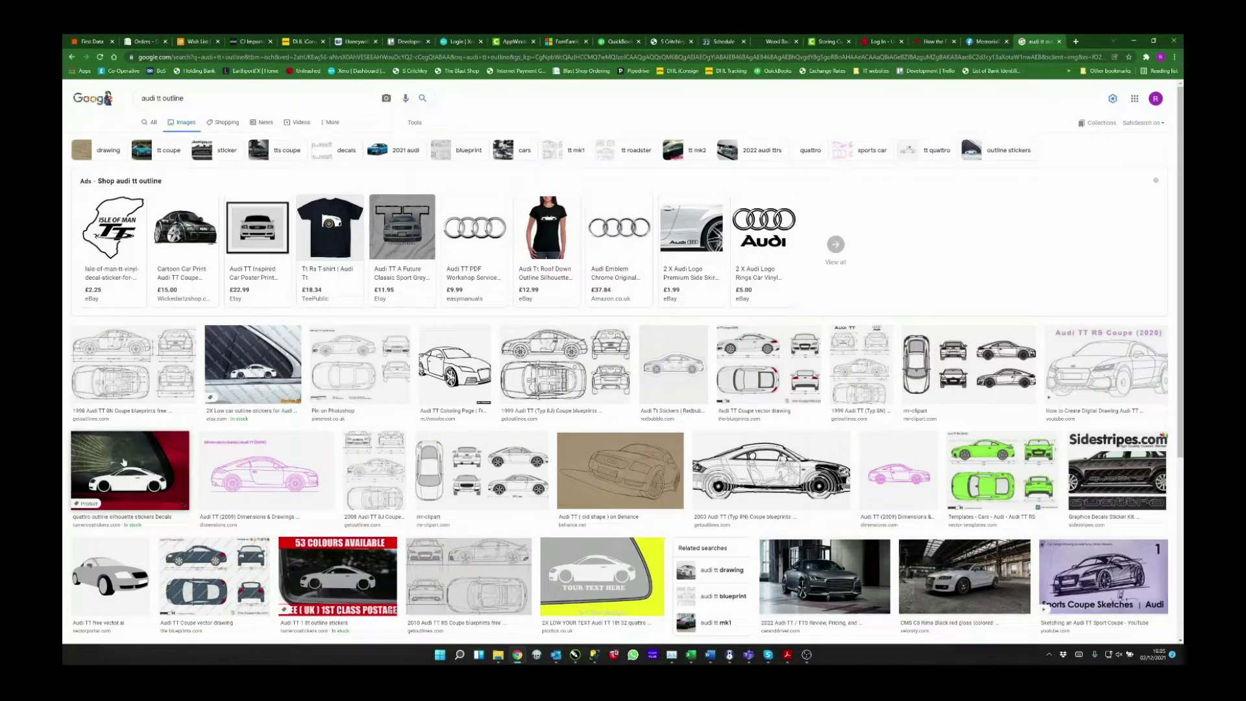
# - Find the "53 COLOURS AVAILABLE" Audi TT outline sticker picture in the results and open the image in a new tab
pyautogui.scroll(-2, 122, 455)
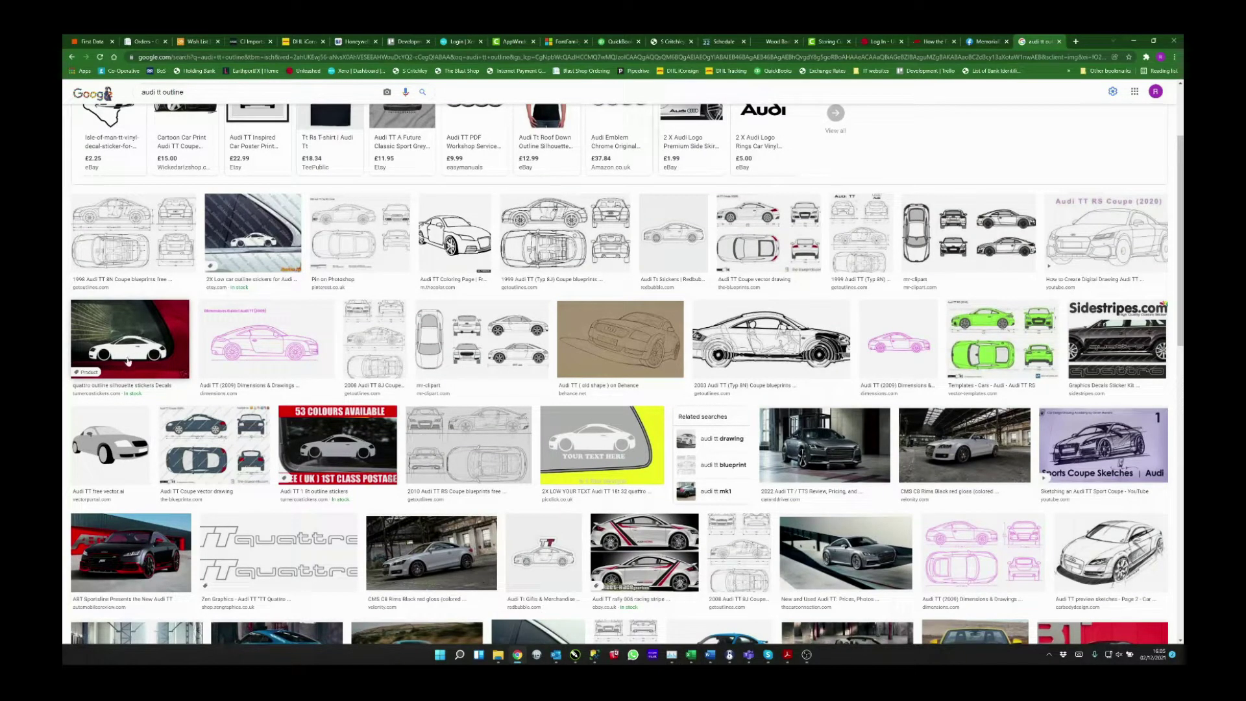
pyautogui.click(356, 454)
pyautogui.click(456, 552)
pyautogui.rightClick(982, 199)
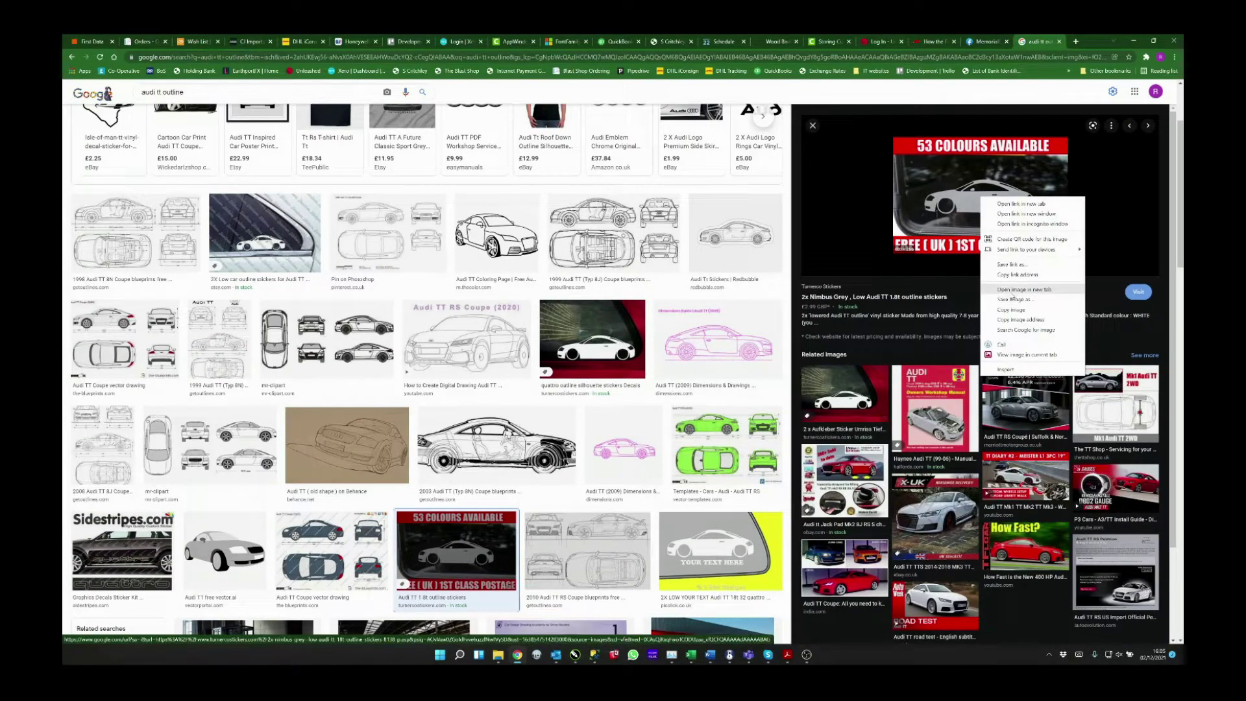
pyautogui.click(1012, 290)
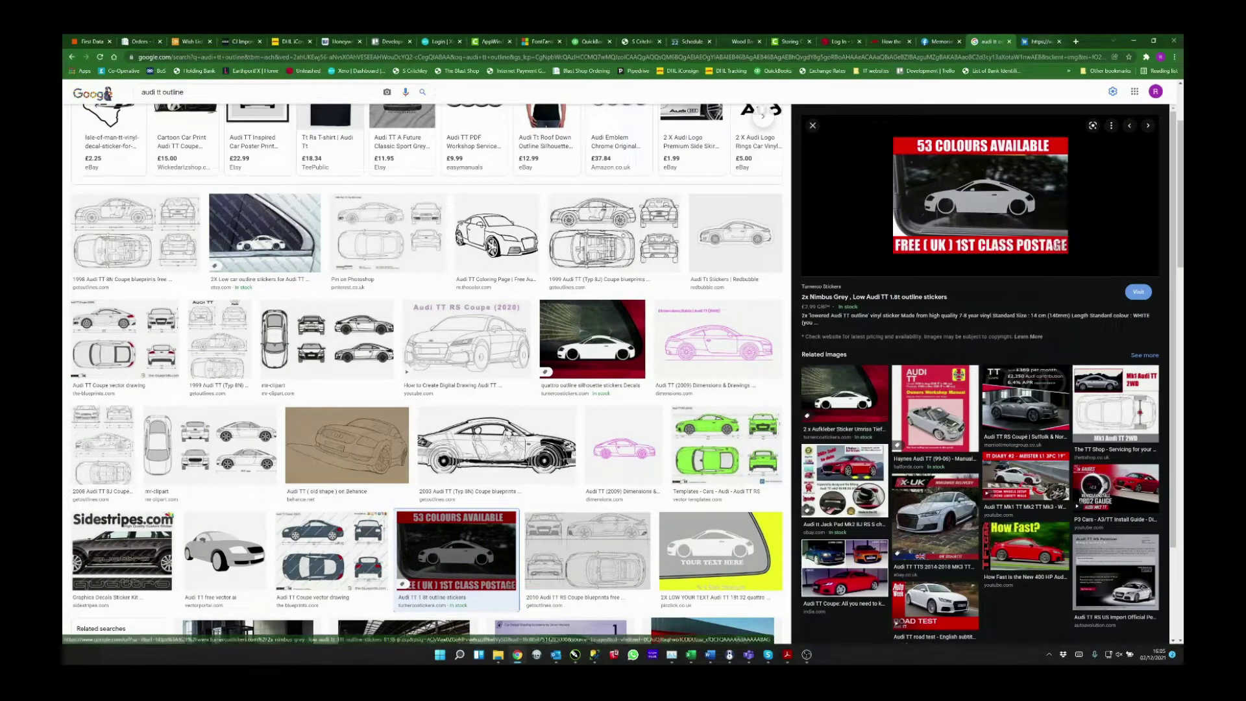
# - Copy the sticker image from the browser and paste it into the blank CorelDRAW document
pyautogui.hotkey('ctrl', 'Tab')
pyautogui.rightClick(629, 367)
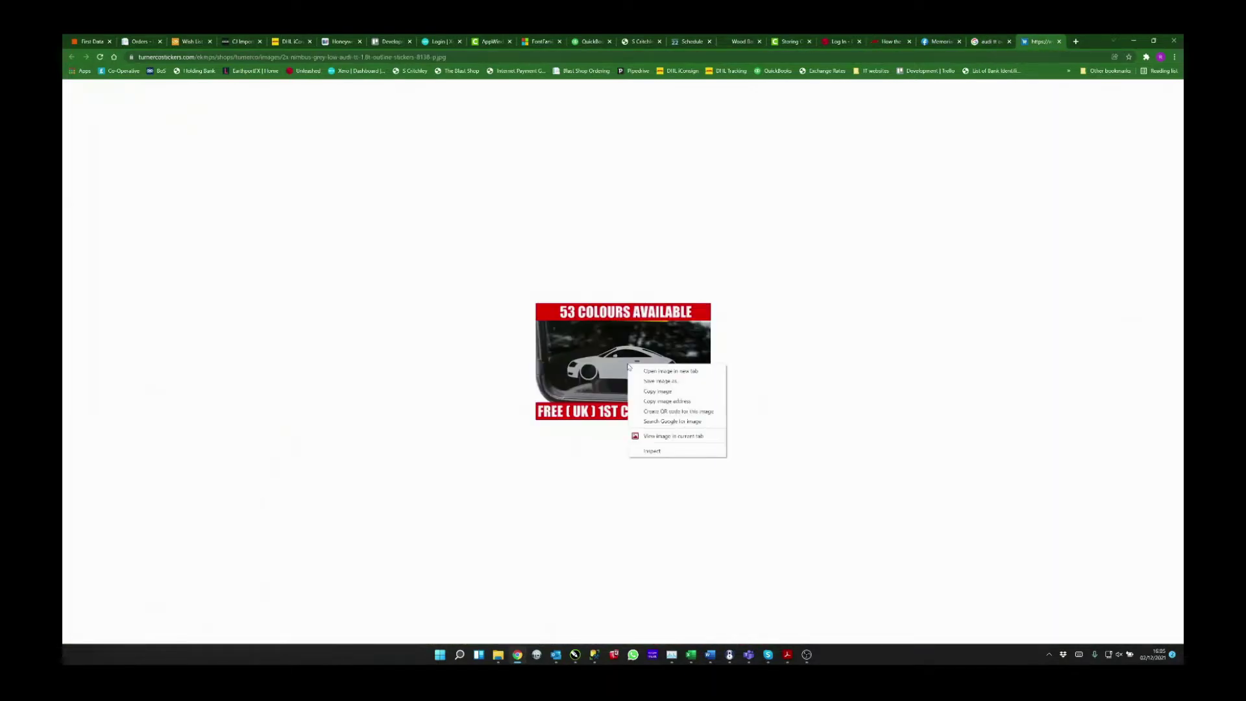
pyautogui.click(652, 396)
pyautogui.press('super+Tab')
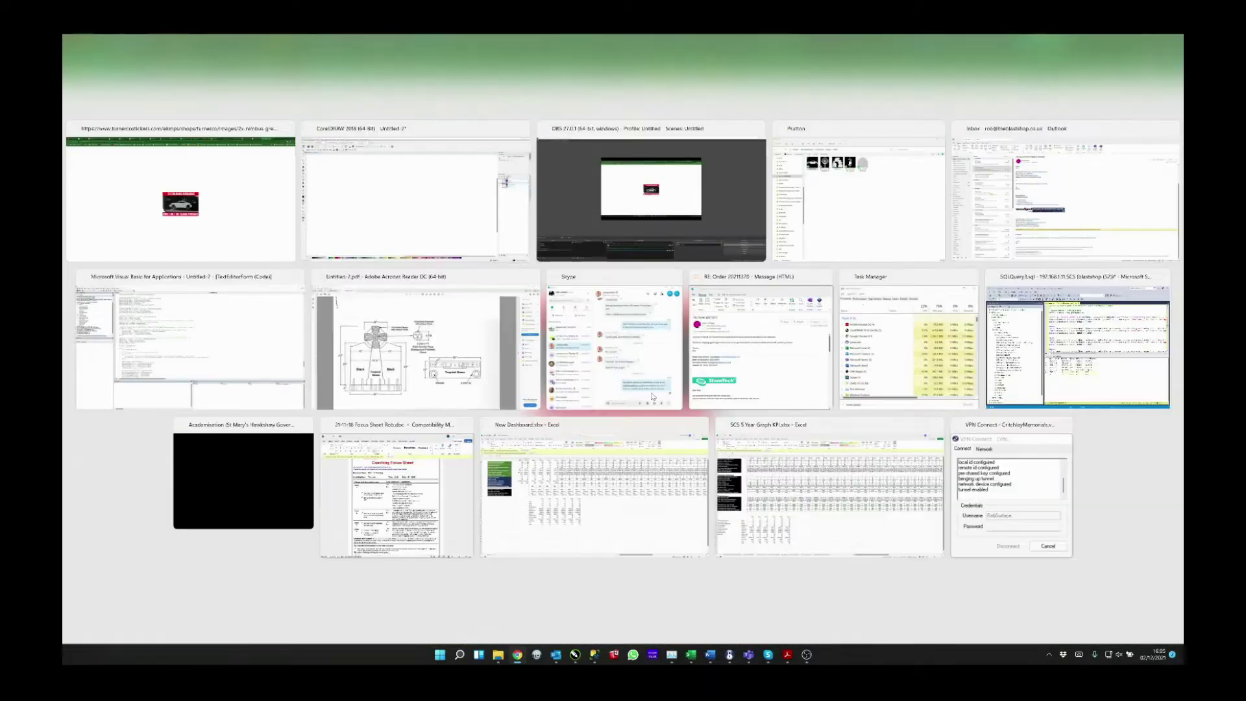
pyautogui.click(652, 396)
pyautogui.hotkey('ctrl', 'v')
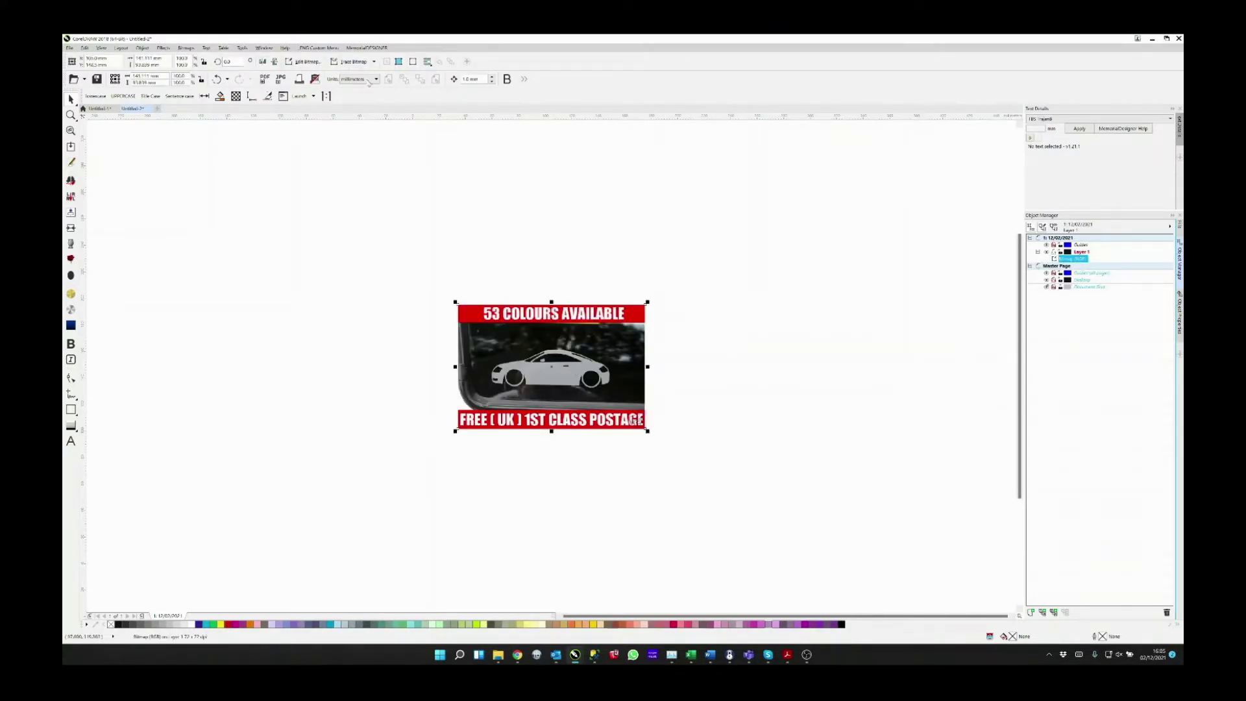
# - Trace the pasted bitmap with Outline Trace as a Detailed logo, raising Detail to nearly its maximum
pyautogui.click(354, 61)
pyautogui.moveTo(361, 94)
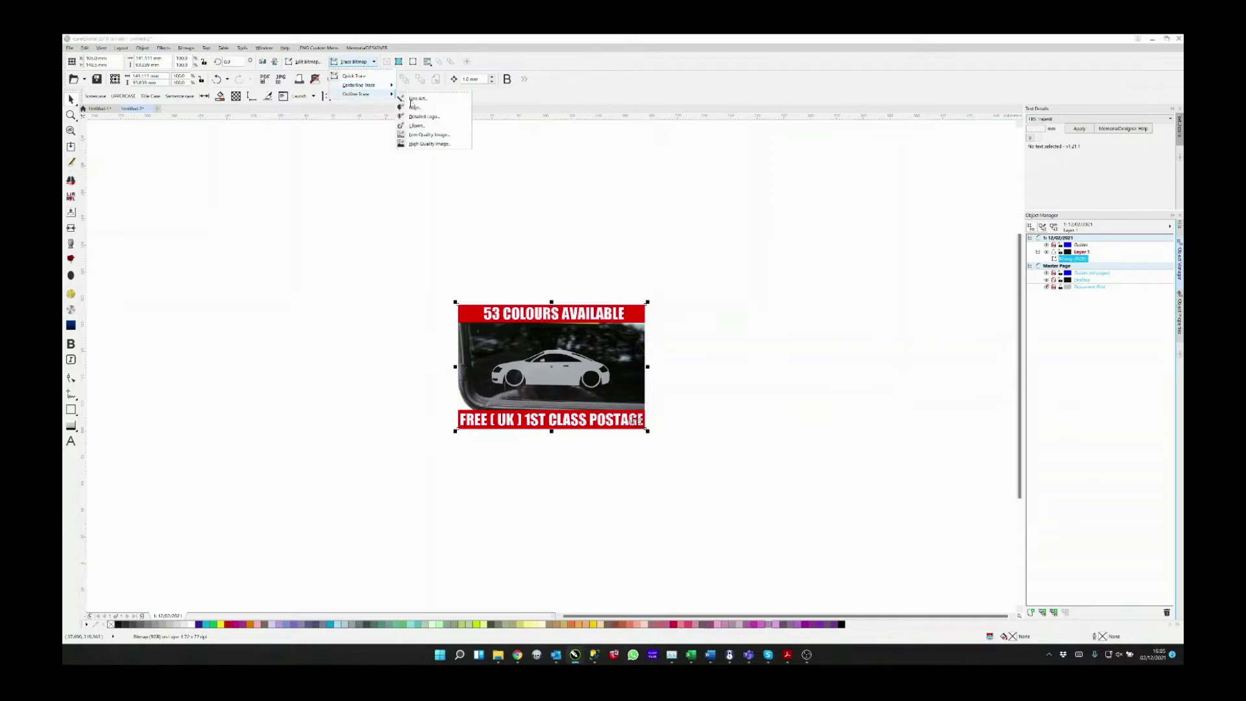
pyautogui.click(422, 116)
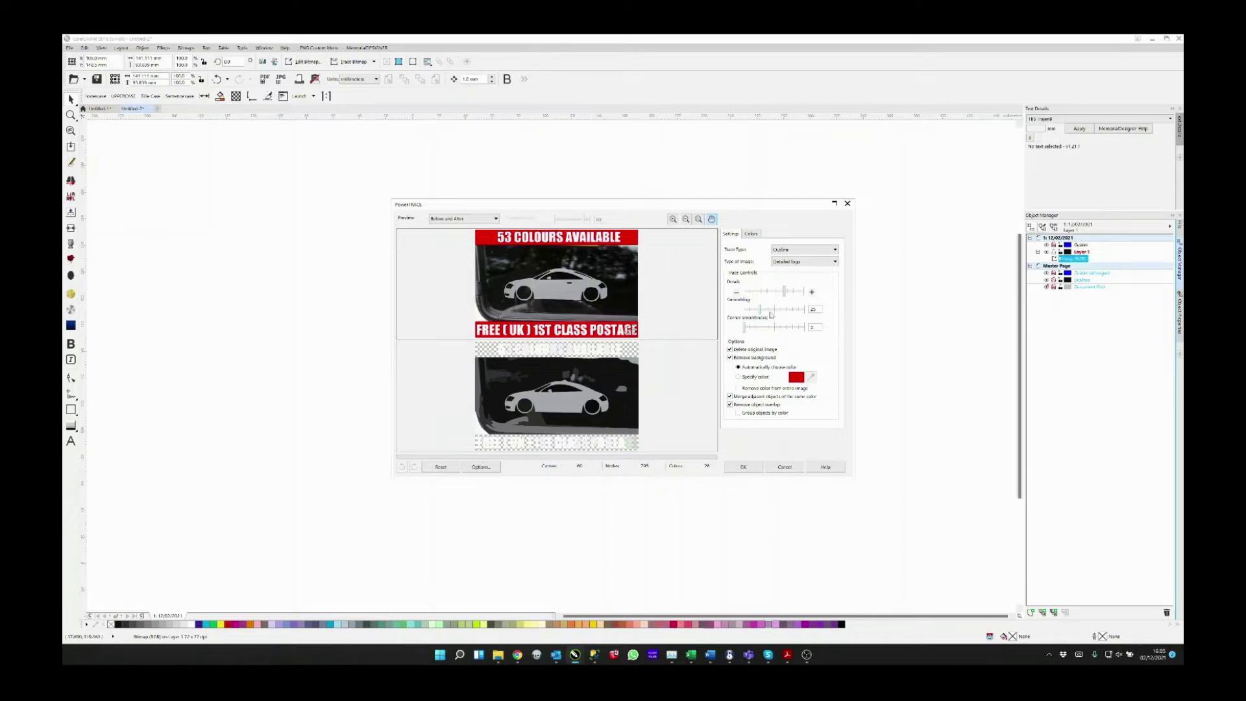
pyautogui.moveTo(785, 293); pyautogui.dragTo(788, 293)
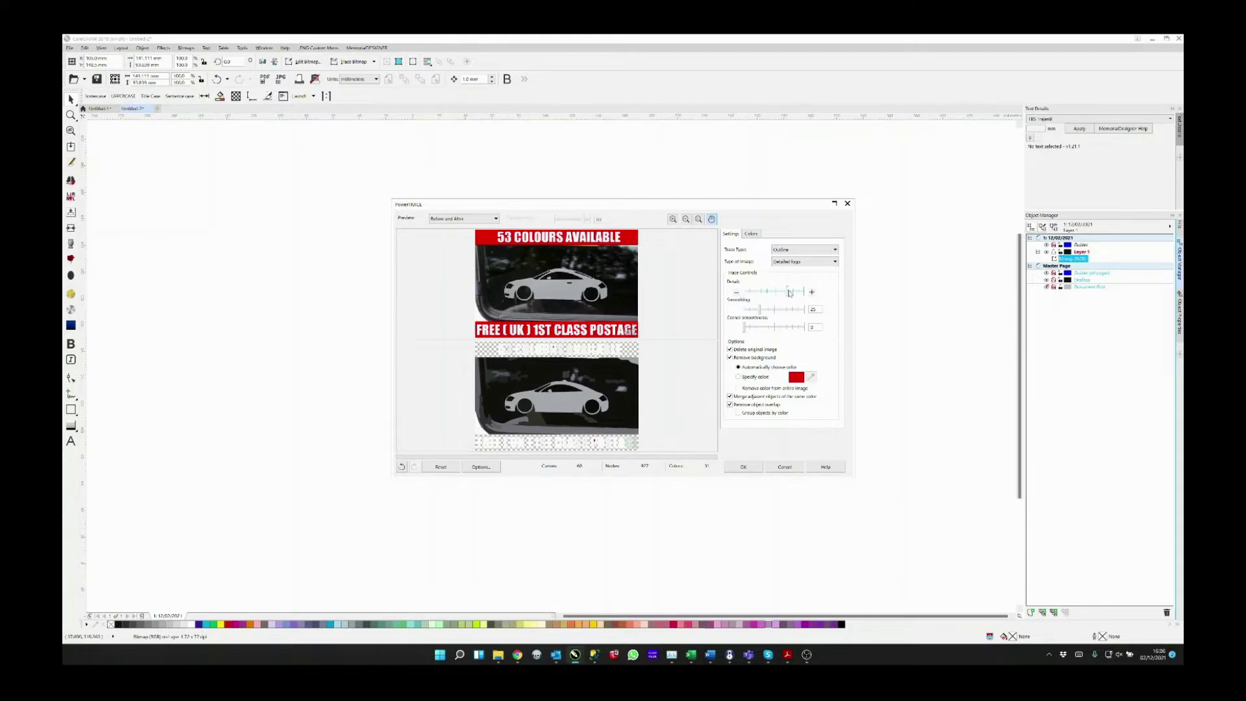
pyautogui.moveTo(789, 293); pyautogui.dragTo(793, 292)
pyautogui.moveTo(800, 292); pyautogui.dragTo(801, 292)
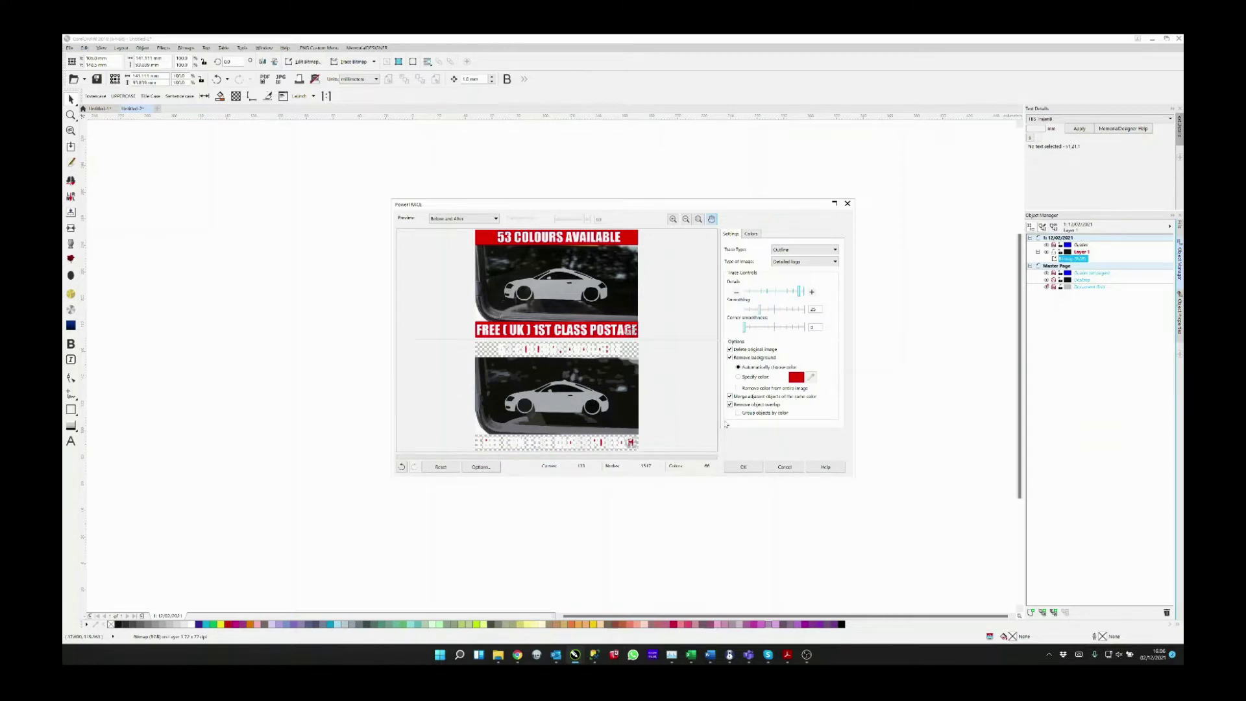
pyautogui.click(744, 467)
# - Move the traced artwork aside, ungroup it and pull the grey car silhouette out onto the empty area
pyautogui.moveTo(520, 345)
pyautogui.mouseDown()
pyautogui.moveTo(383, 300)
pyautogui.moveTo(268, 311)
pyautogui.moveTo(263, 293)
pyautogui.mouseUp()
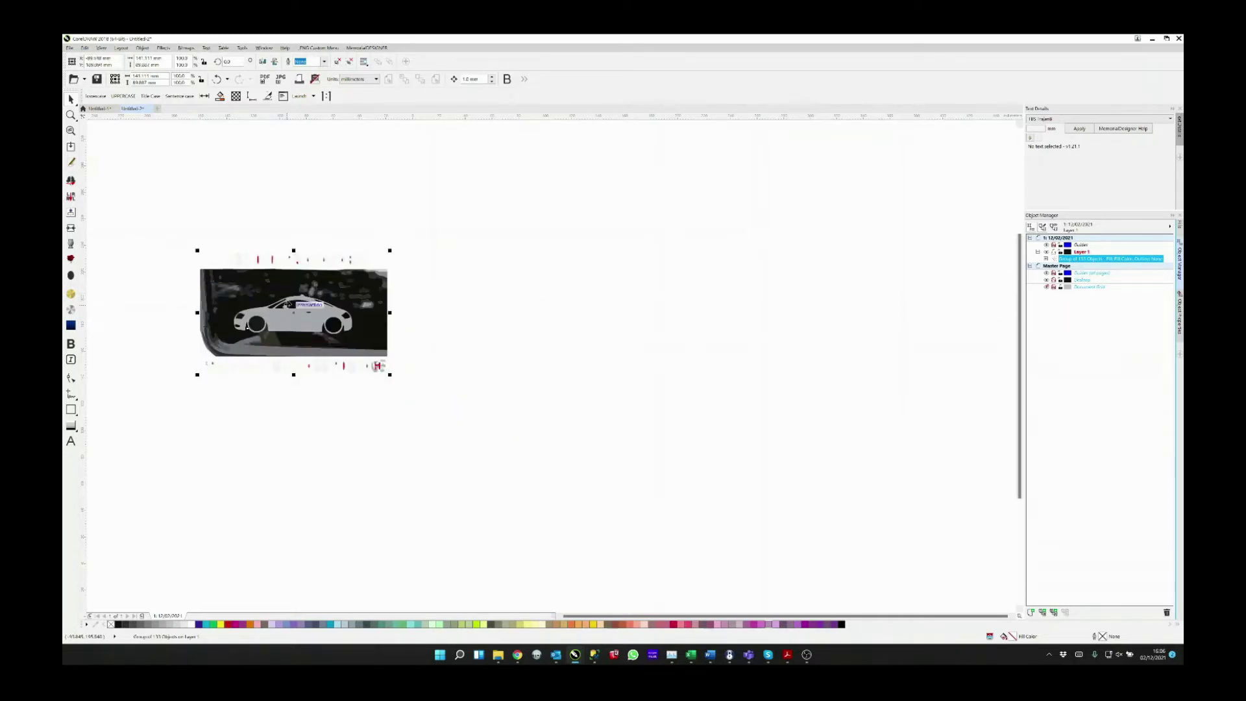
pyautogui.rightClick(289, 304)
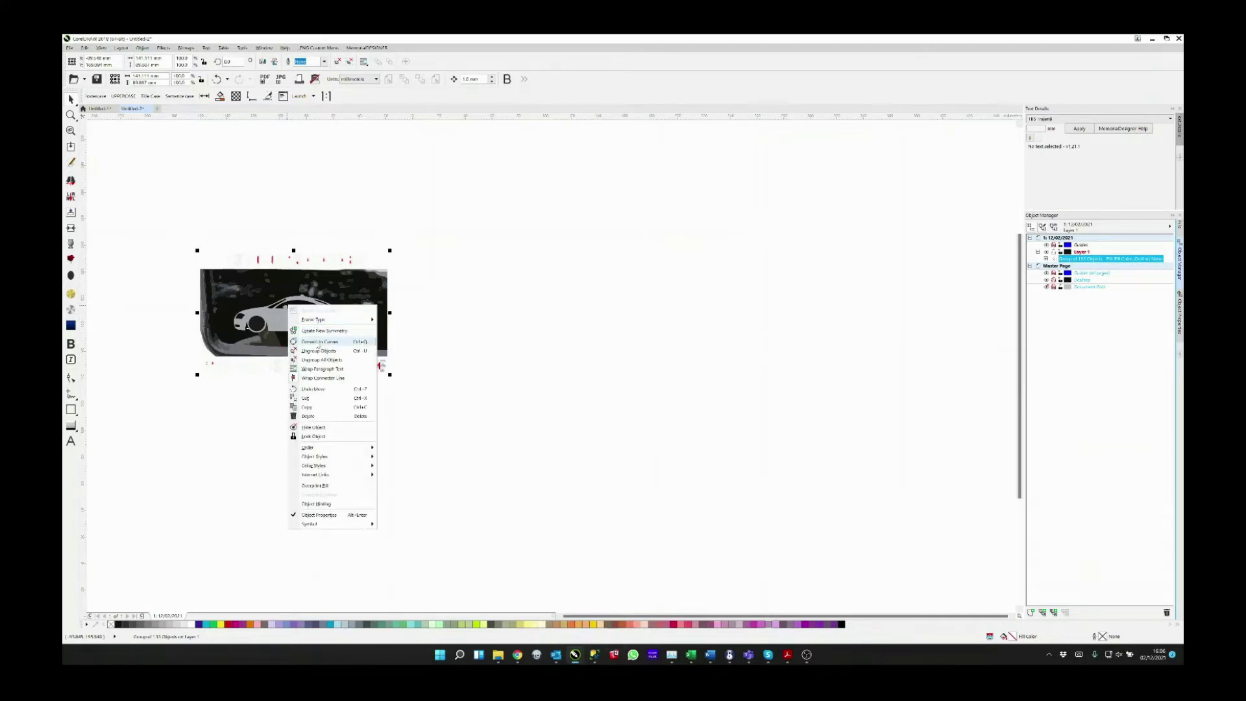
pyautogui.click(317, 351)
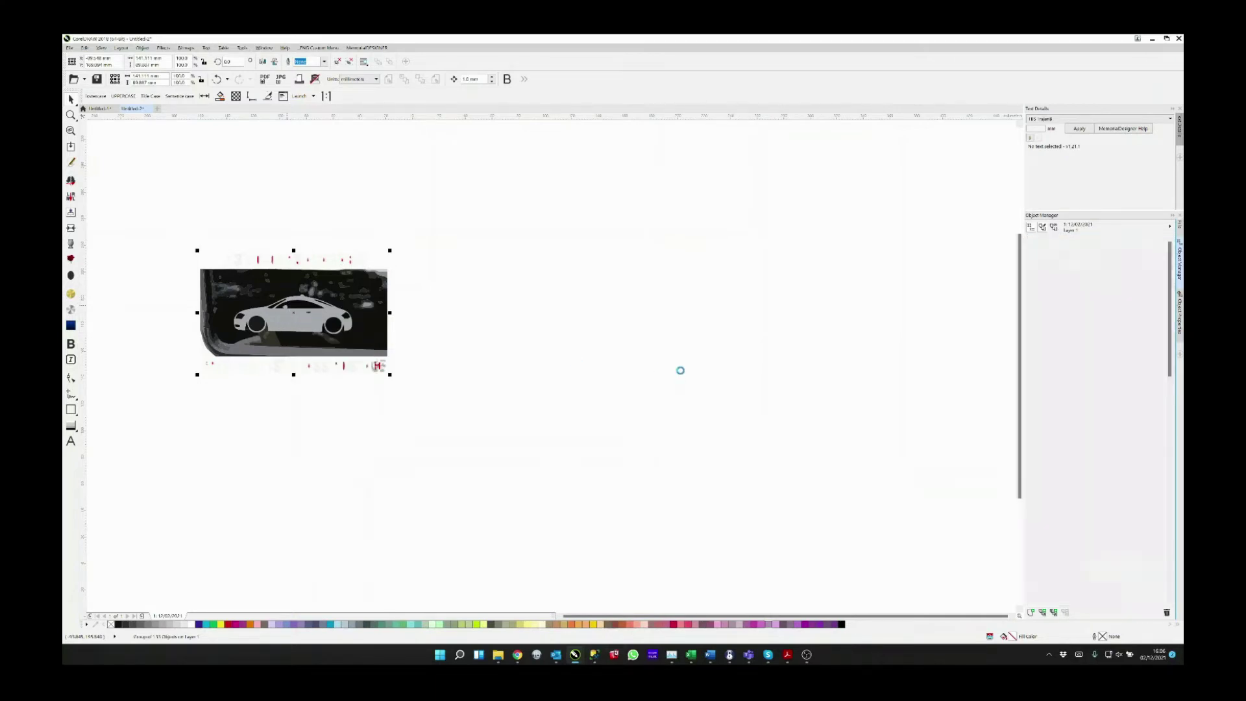
pyautogui.moveTo(299, 331); pyautogui.dragTo(567, 338)
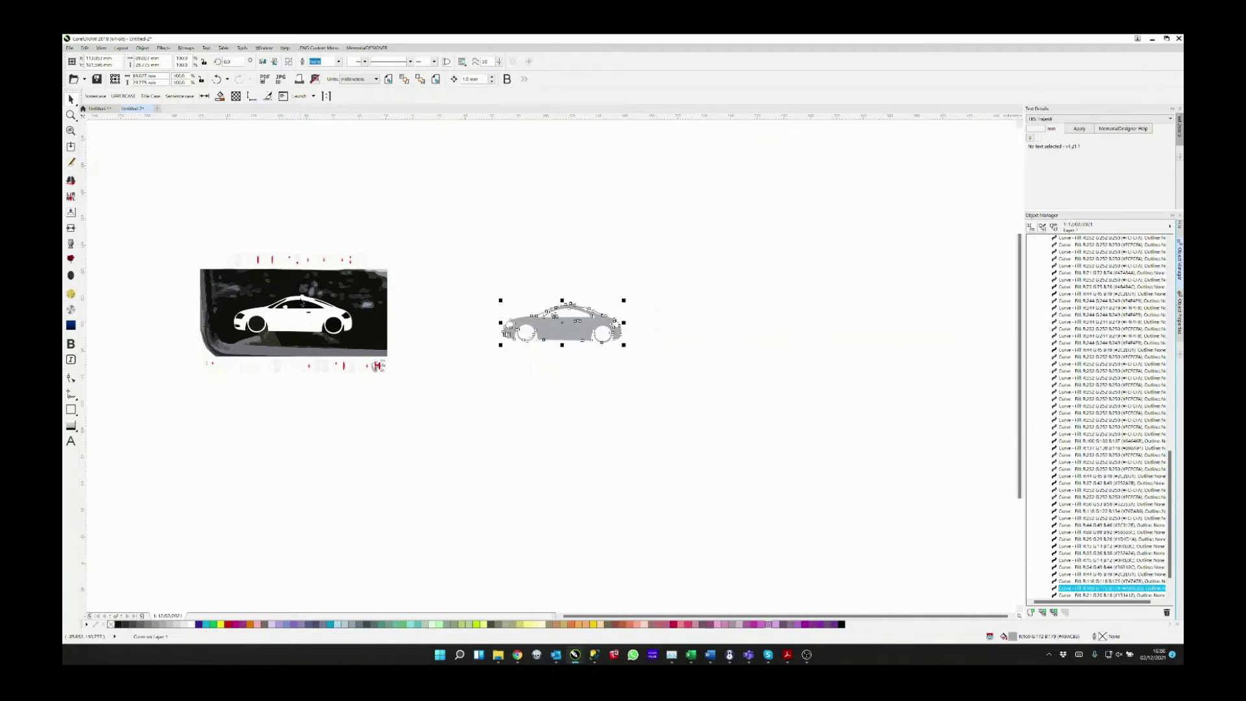
# - Delete all the leftover traced background and lettering pieces, keeping only the separated grey car silhouette
pyautogui.scroll(3, 576, 320)
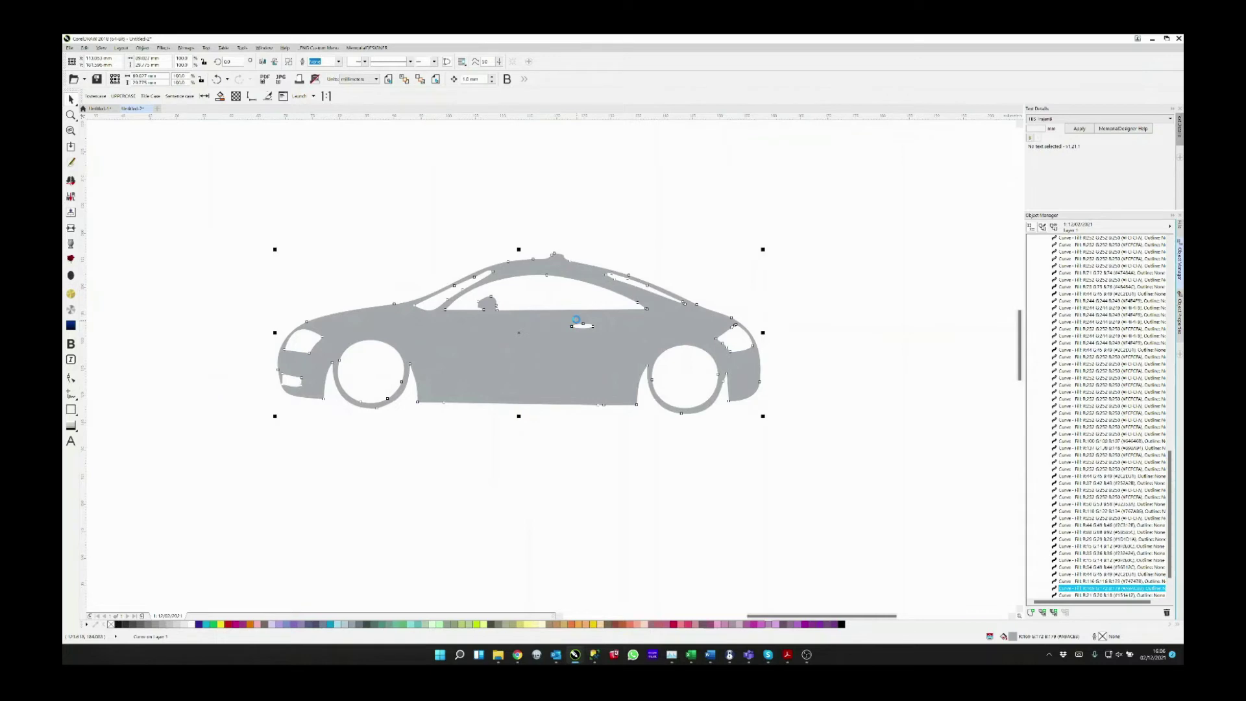
pyautogui.scroll(-2, 576, 319)
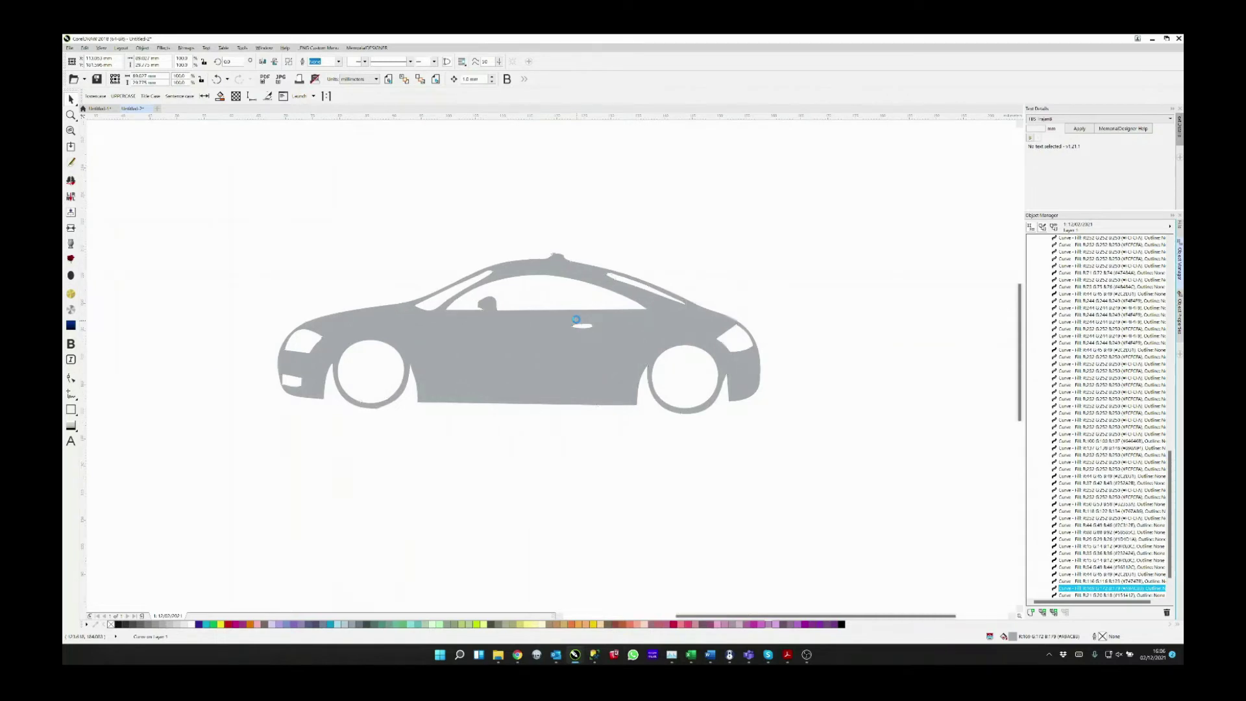
pyautogui.scroll(-2, 494, 375)
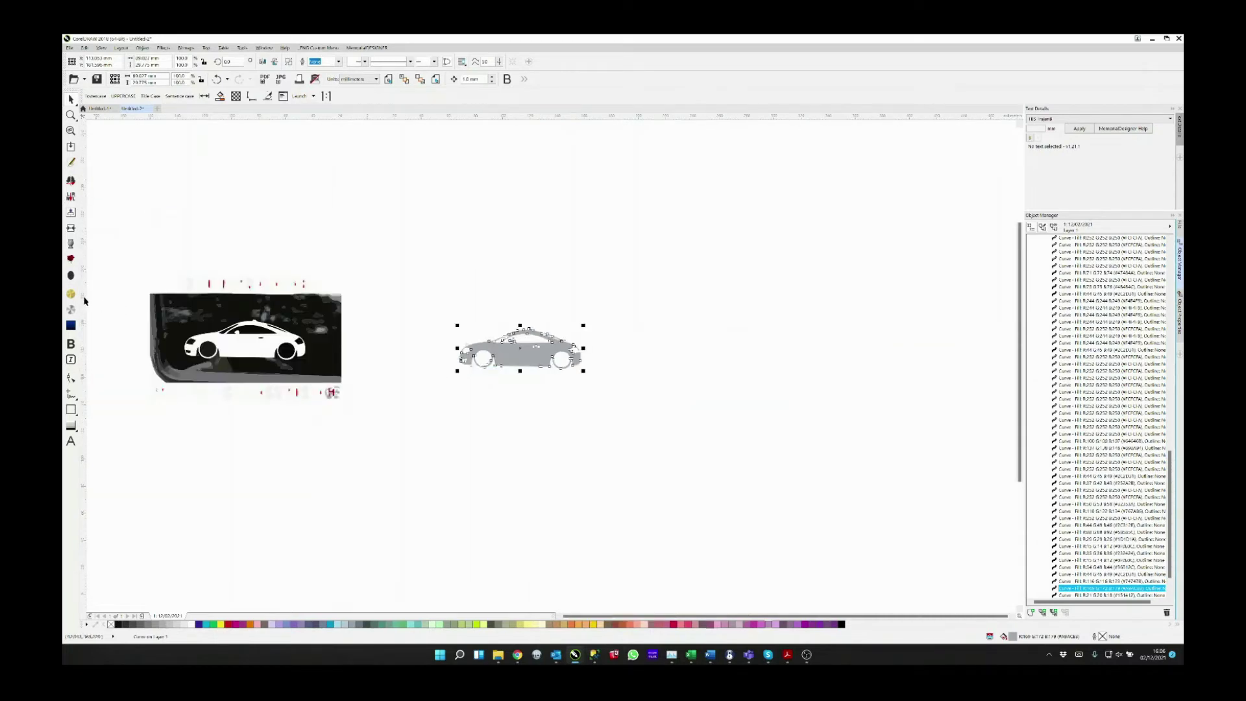
pyautogui.moveTo(108, 225); pyautogui.dragTo(396, 454)
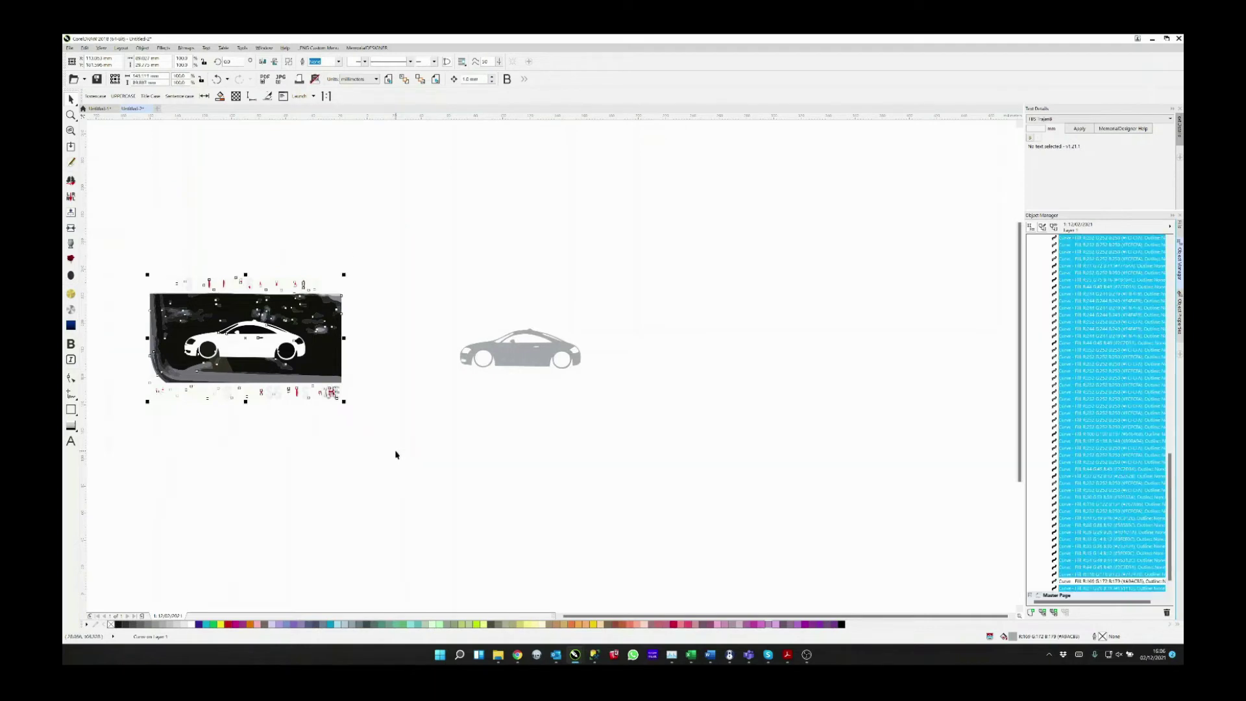
pyautogui.press('Delete')
# - Remove the bump on top of the car's roof by deleting its nodes with the Shape tool, and tidy the roofline
pyautogui.click(517, 353)
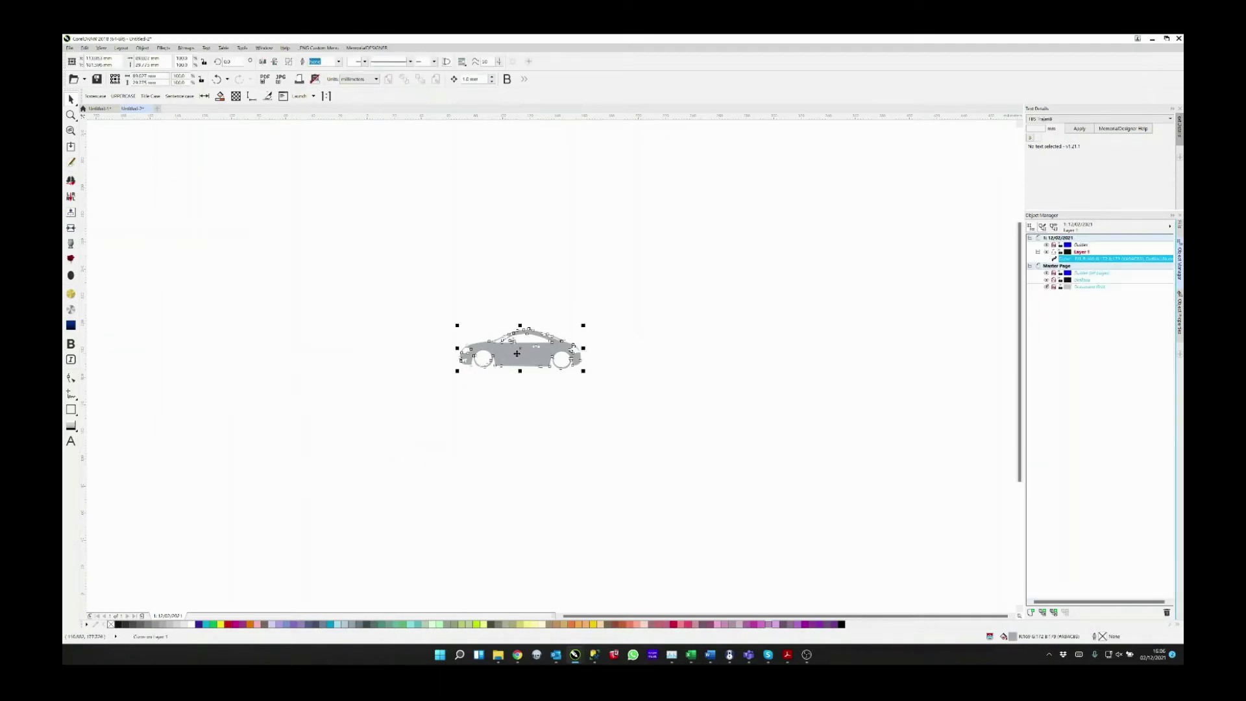
pyautogui.scroll(5, 517, 353)
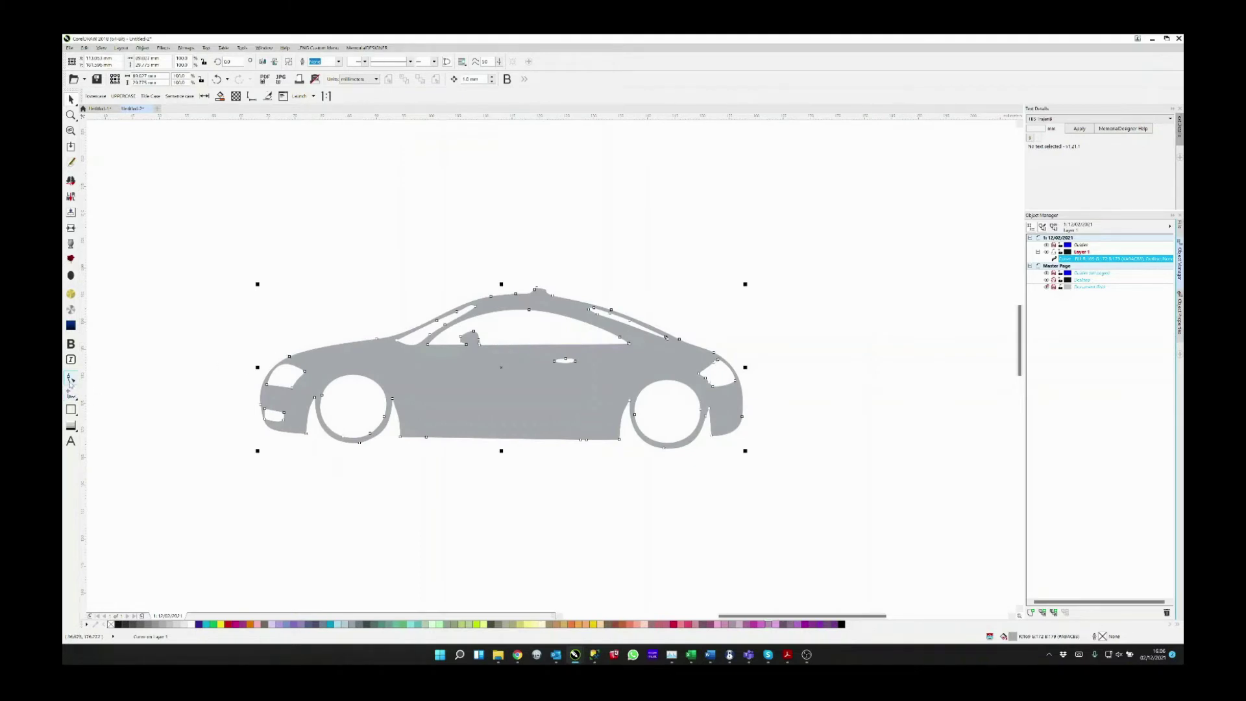
pyautogui.click(71, 380)
pyautogui.moveTo(528, 279); pyautogui.dragTo(557, 304)
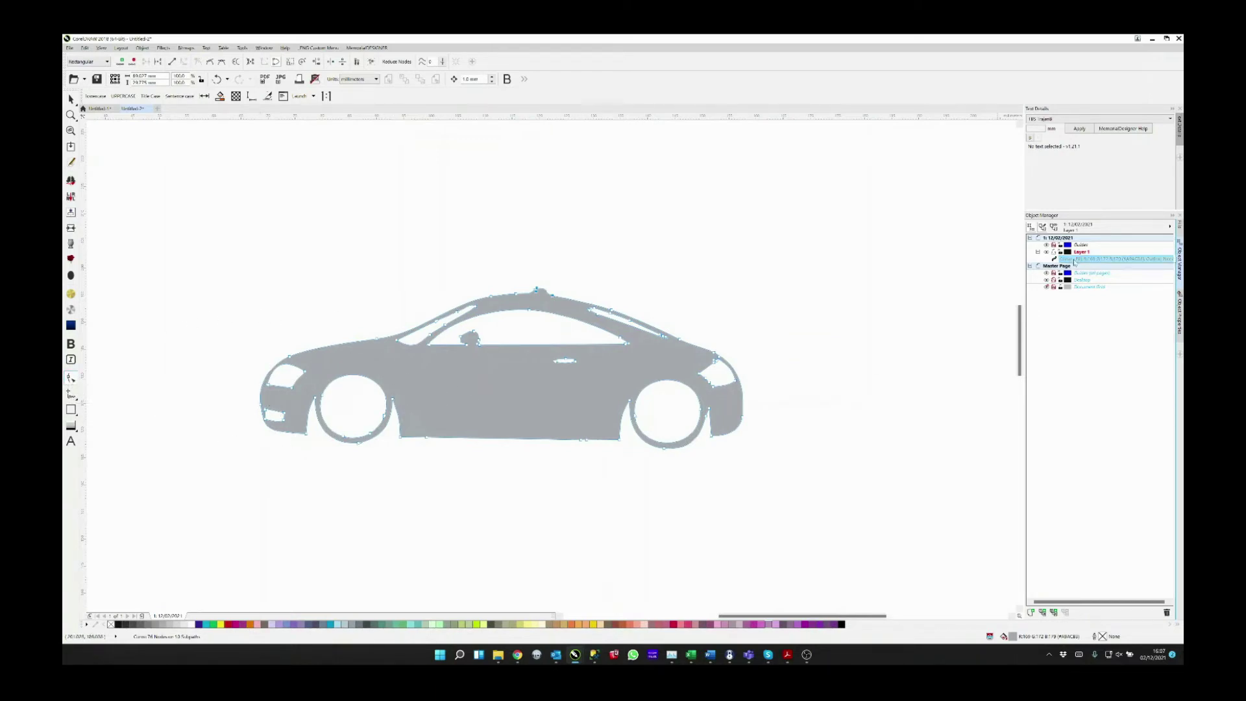
pyautogui.click(1119, 259)
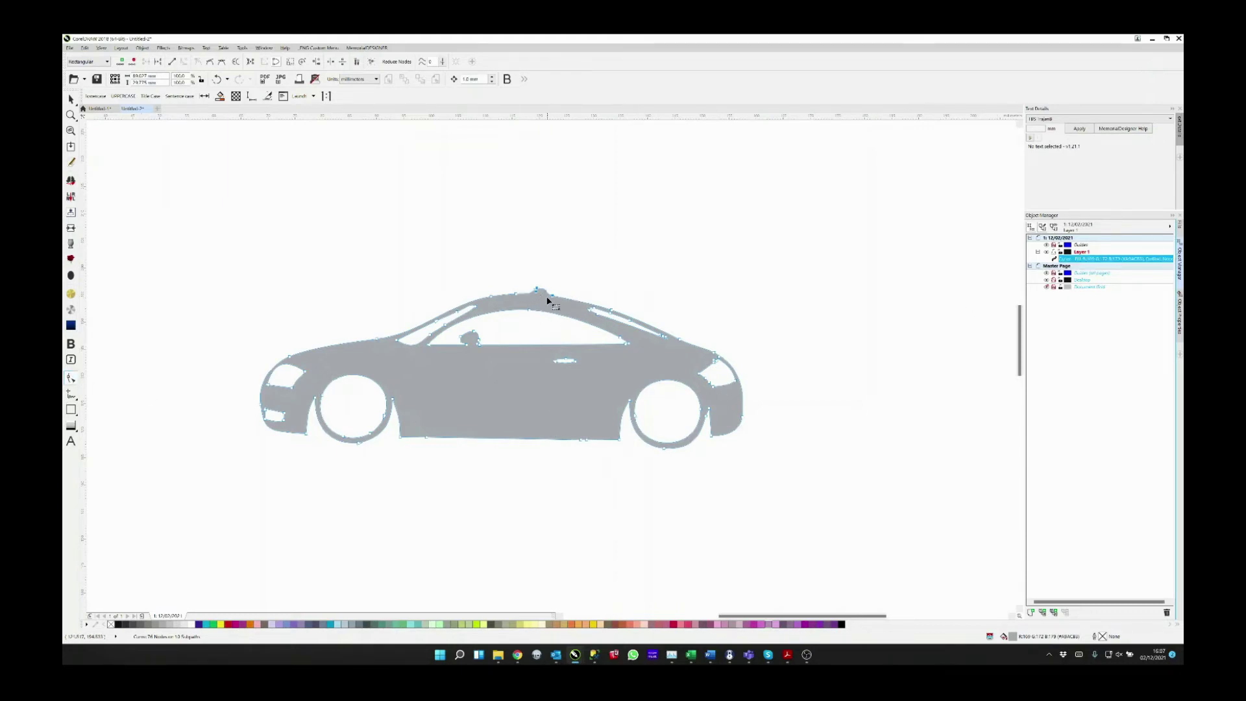
pyautogui.press('Delete')
pyautogui.click(612, 313)
pyautogui.moveTo(557, 295)
pyautogui.mouseDown()
pyautogui.moveTo(531, 295)
pyautogui.moveTo(558, 296)
pyautogui.mouseUp()
# - Add a node at the lower rear corner of the windscreen, make it a cusp and reshape the windscreen's lower edge
pyautogui.click(417, 346)
pyautogui.rightClick(416, 346)
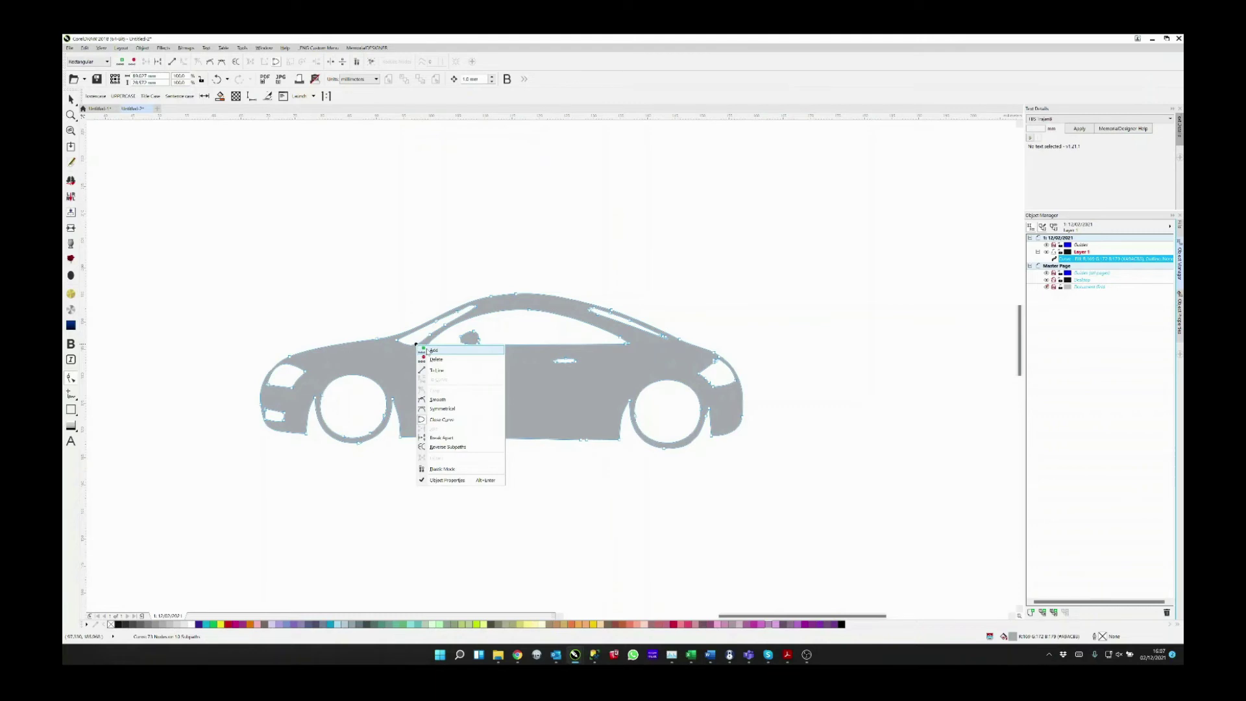
pyautogui.click(432, 350)
pyautogui.rightClick(418, 346)
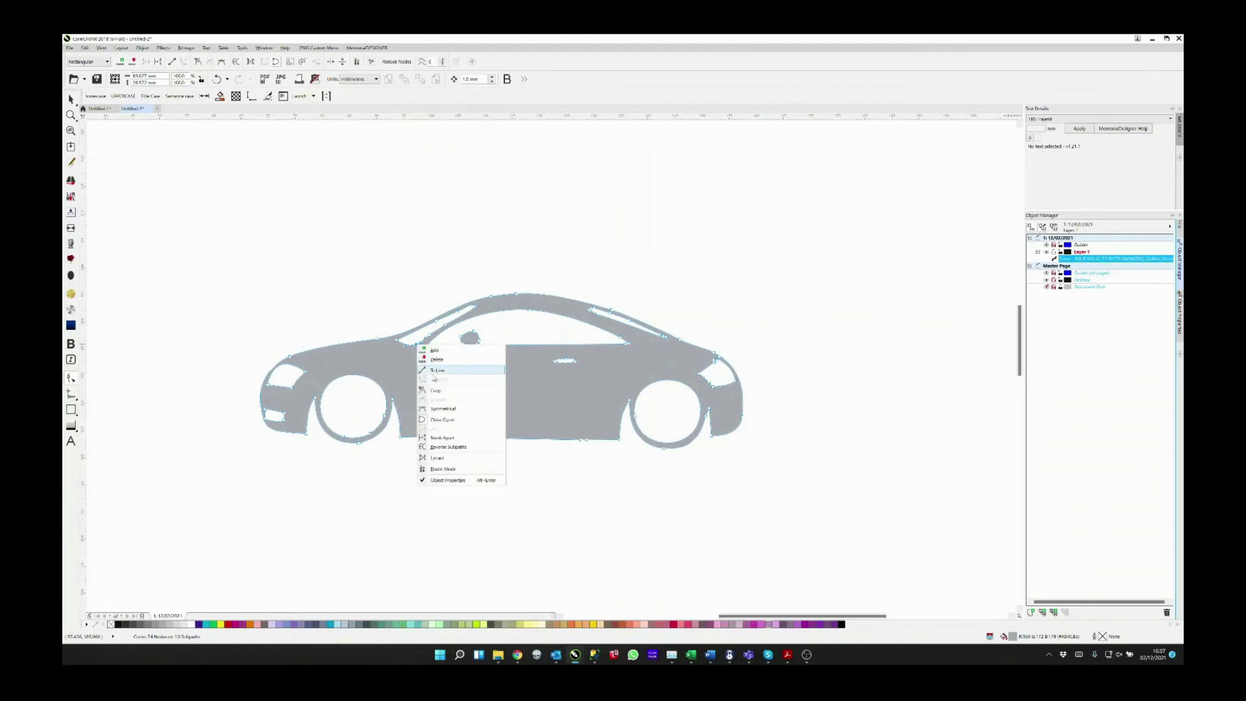
pyautogui.click(435, 391)
pyautogui.moveTo(414, 347); pyautogui.dragTo(361, 342)
pyautogui.scroll(4, 418, 346)
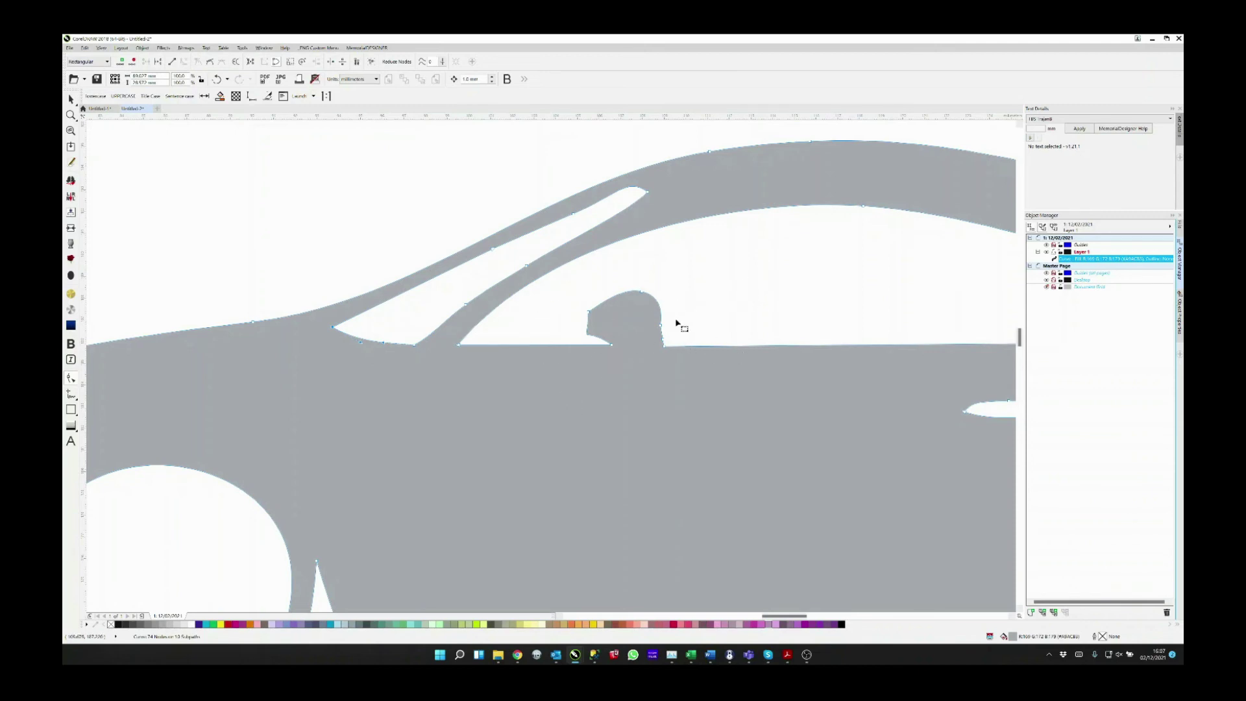
pyautogui.scroll(-3, 673, 331)
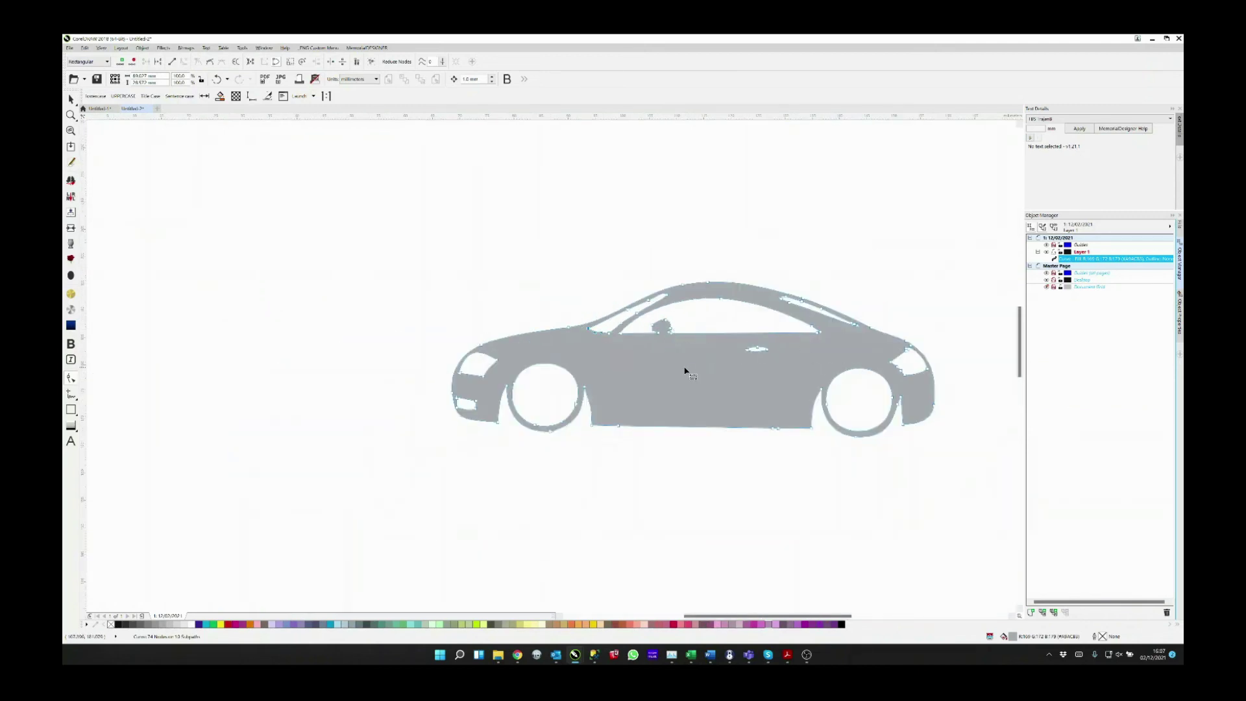